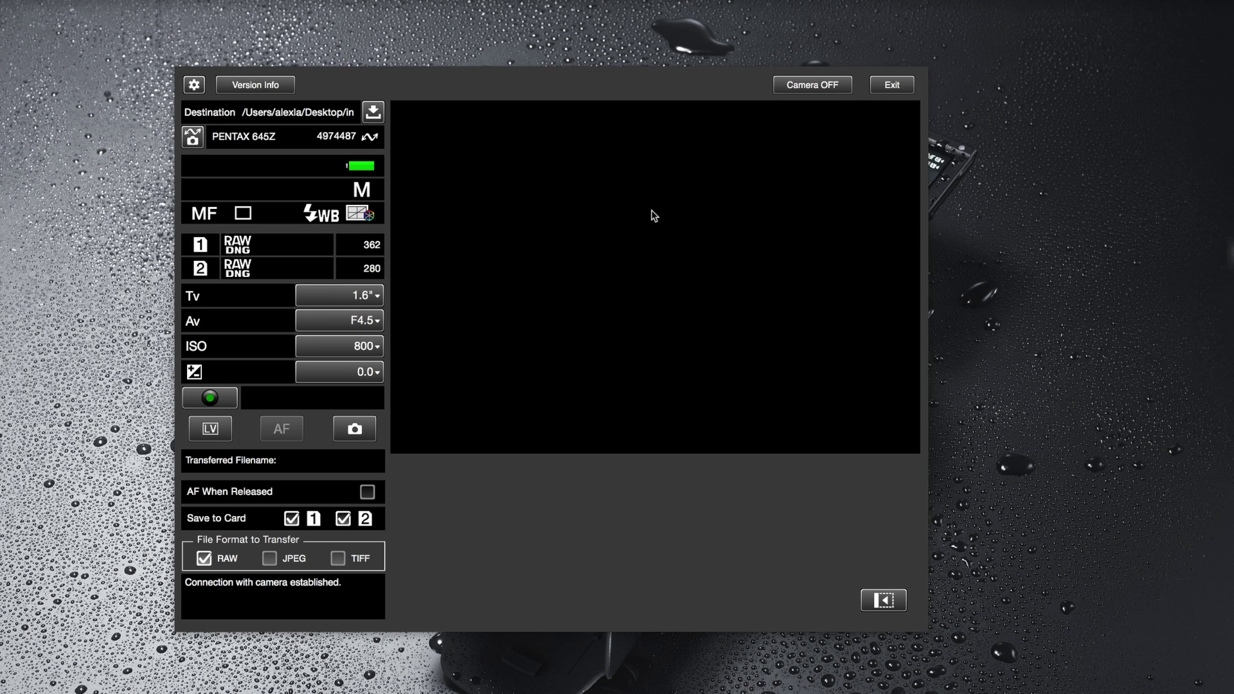
Set the camera to shutter 1/100, aperture F9.0 and ISO 200
{"action": "left_click_drag", "start_coordinate": [588, 82], "coordinate": [628, 80]}
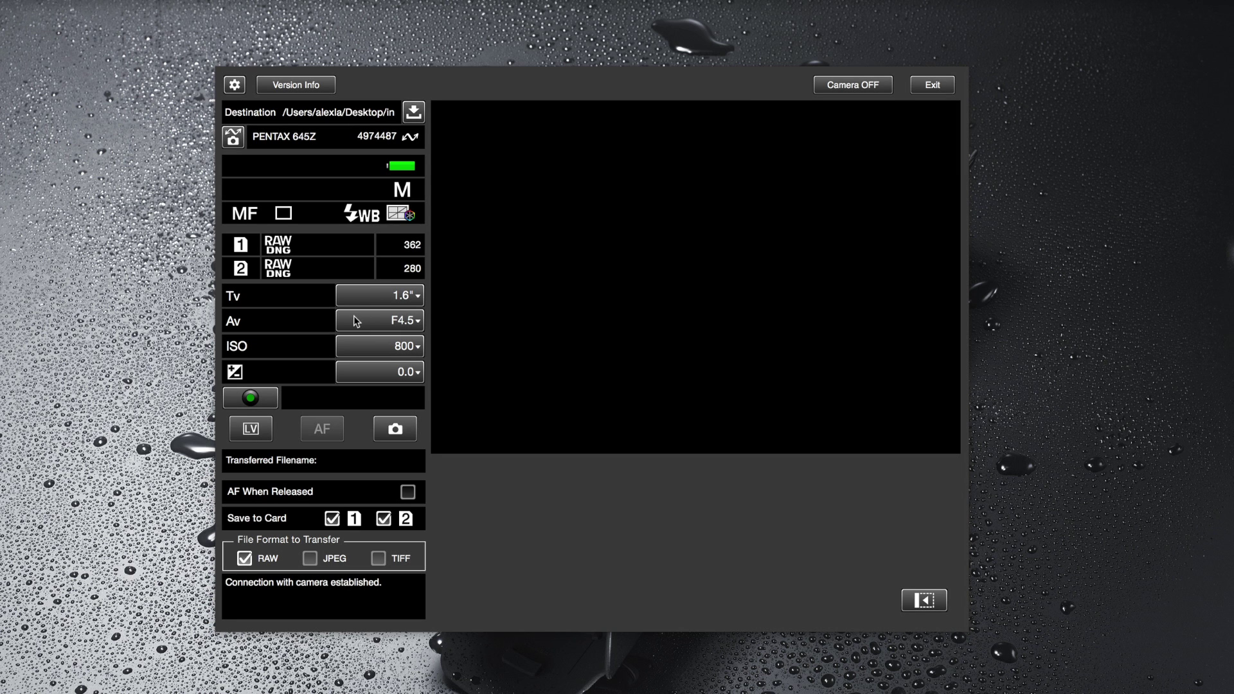
{"action": "left_click", "coordinate": [412, 297]}
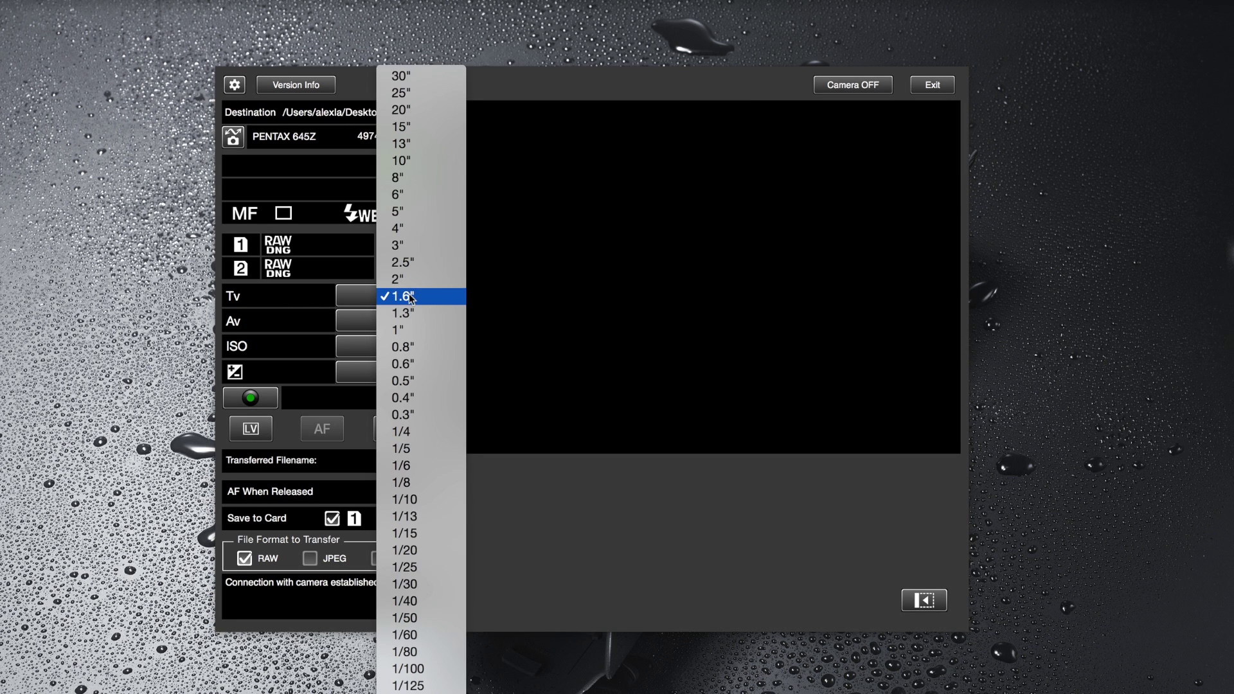
{"action": "left_click", "coordinate": [409, 669]}
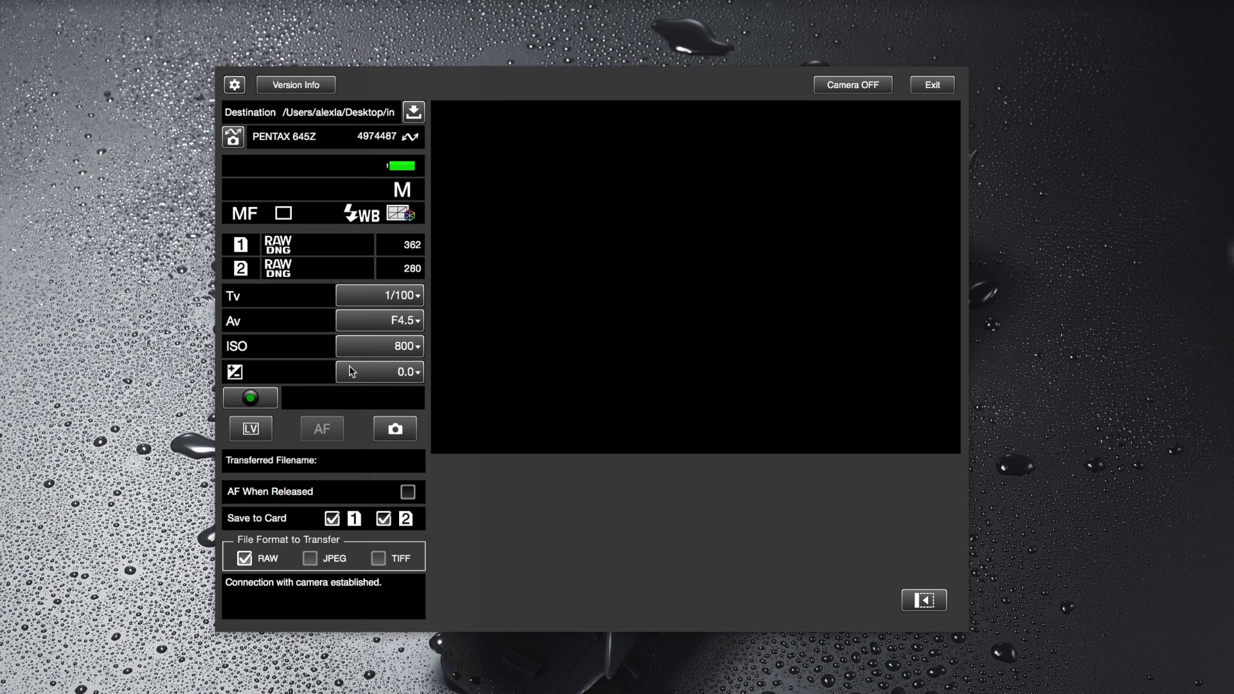
{"action": "left_click", "coordinate": [399, 322]}
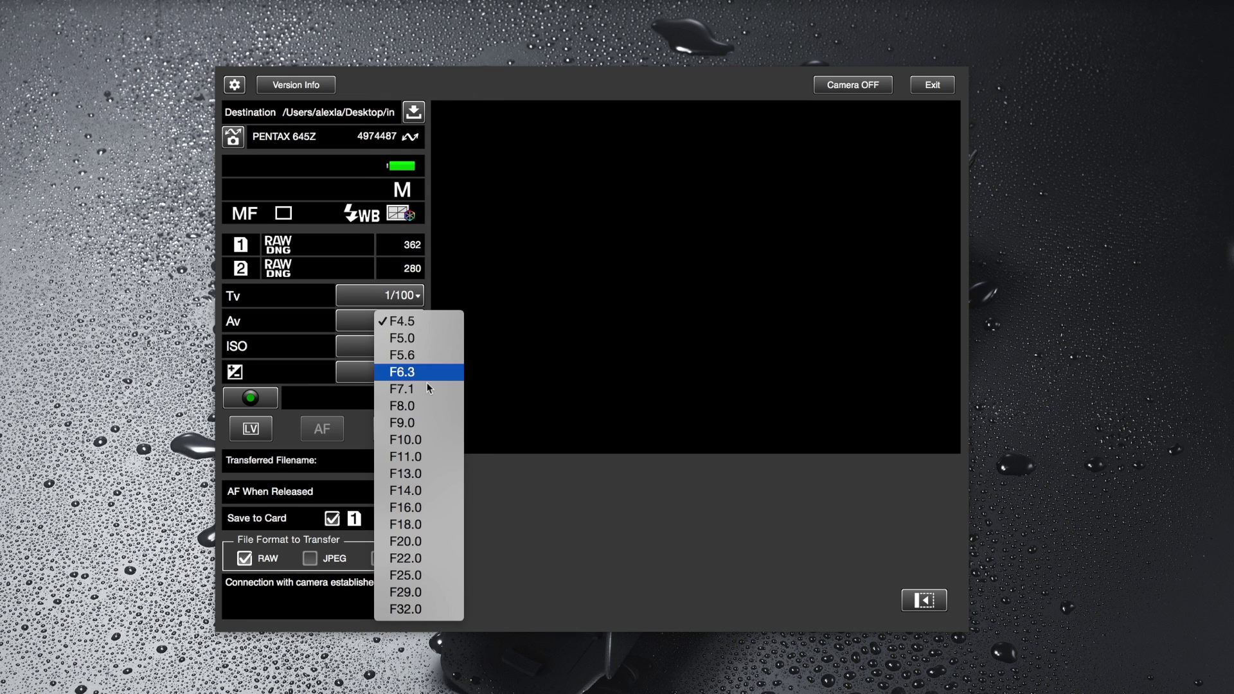
{"action": "left_click", "coordinate": [417, 427]}
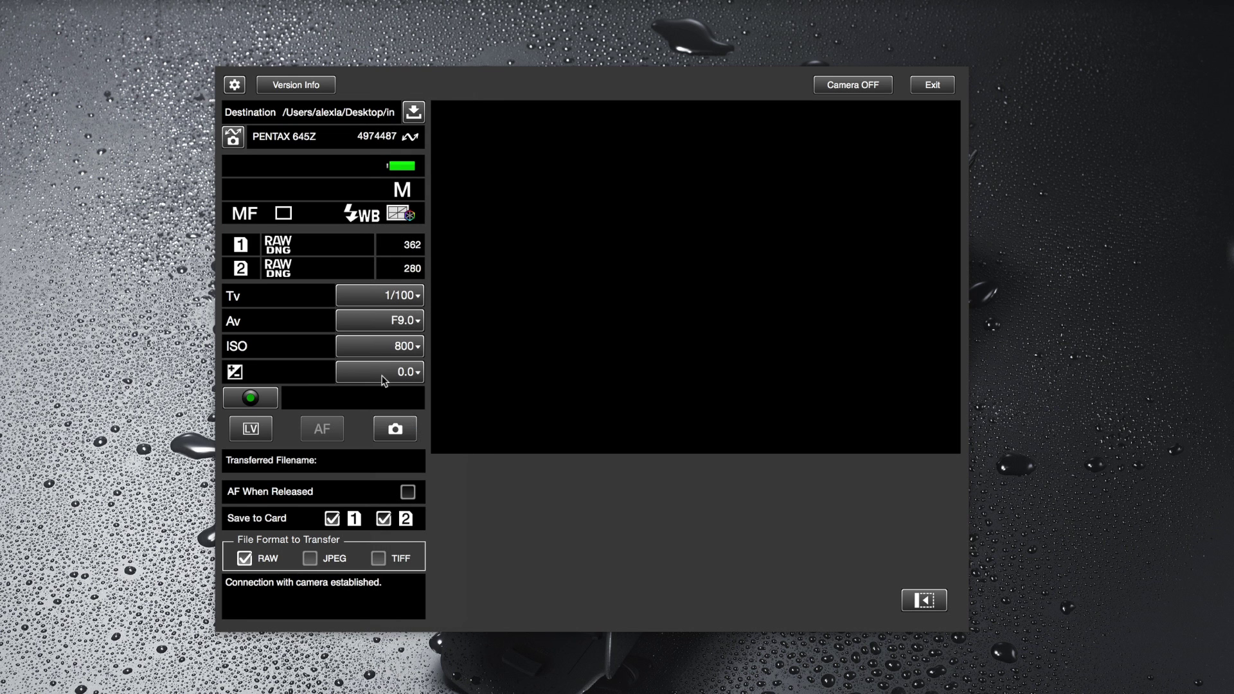
{"action": "left_click", "coordinate": [417, 344]}
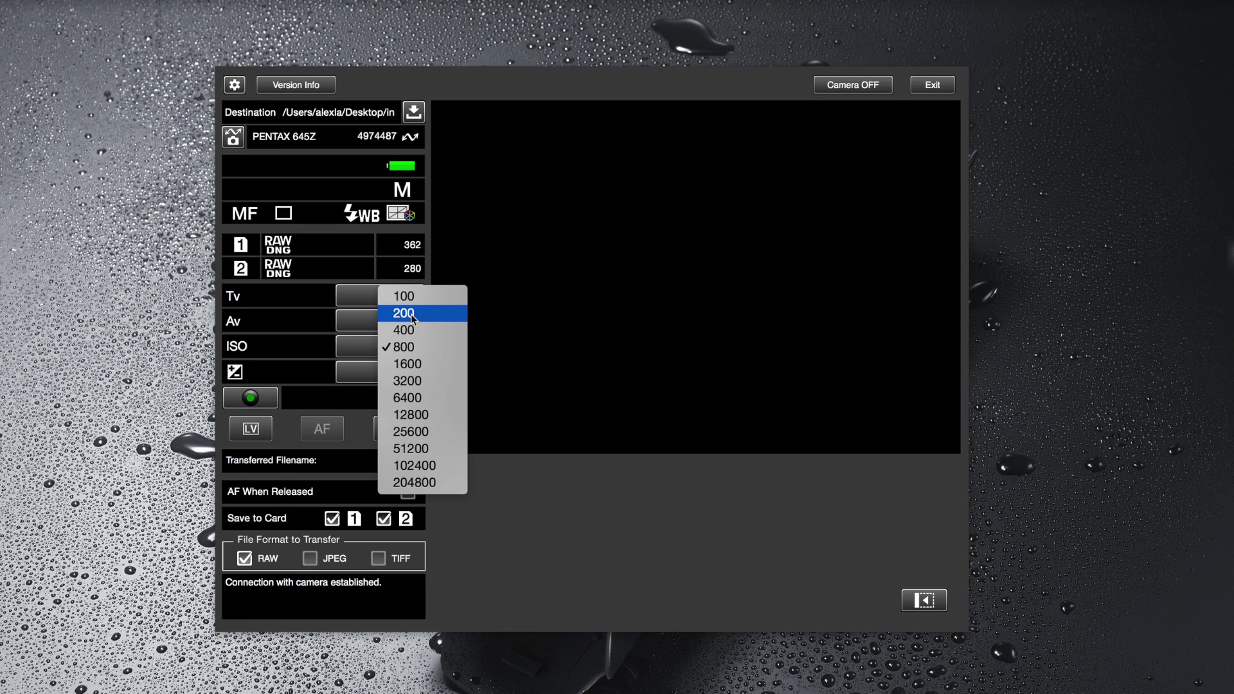
{"action": "left_click", "coordinate": [415, 313]}
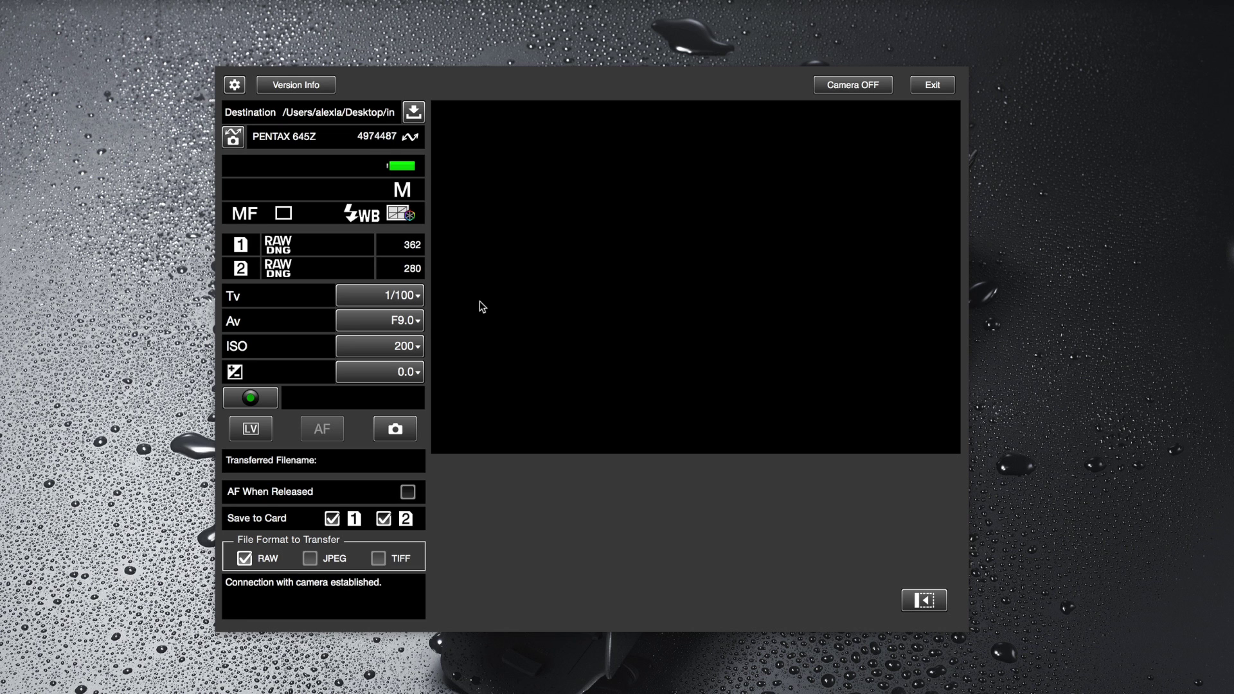
Change the Tv shutter speed from 1/100 to 1/30
{"action": "left_click", "coordinate": [416, 287]}
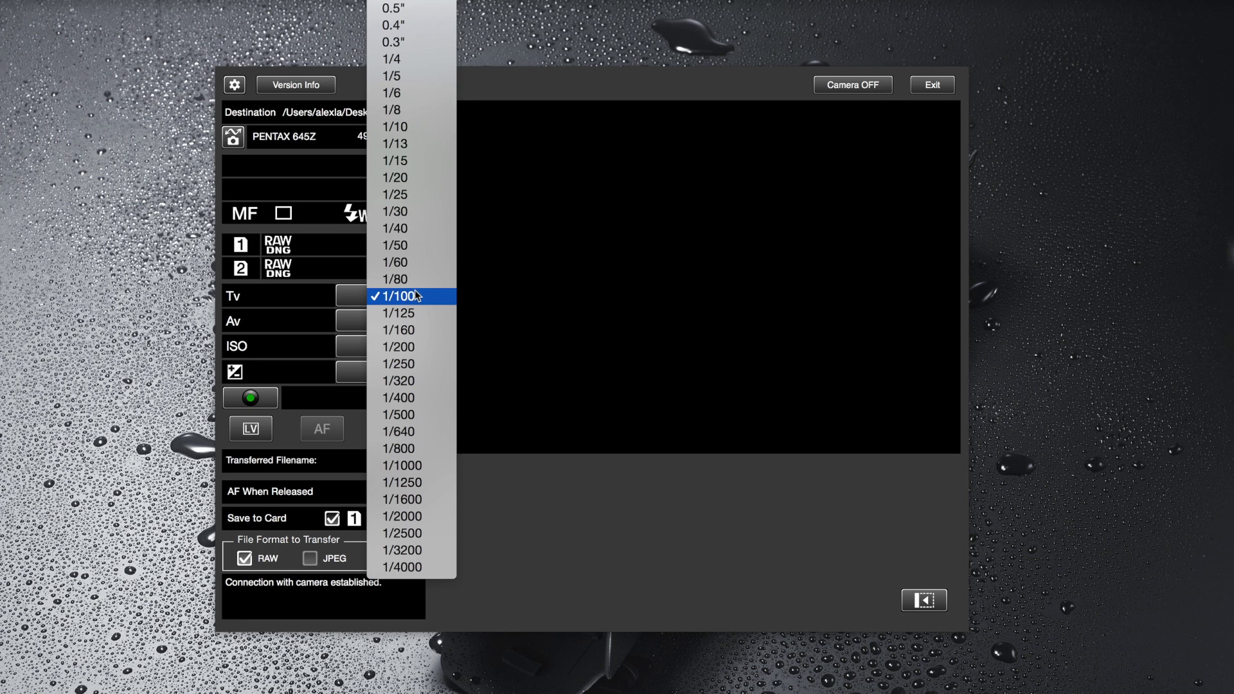
{"action": "left_click", "coordinate": [415, 216]}
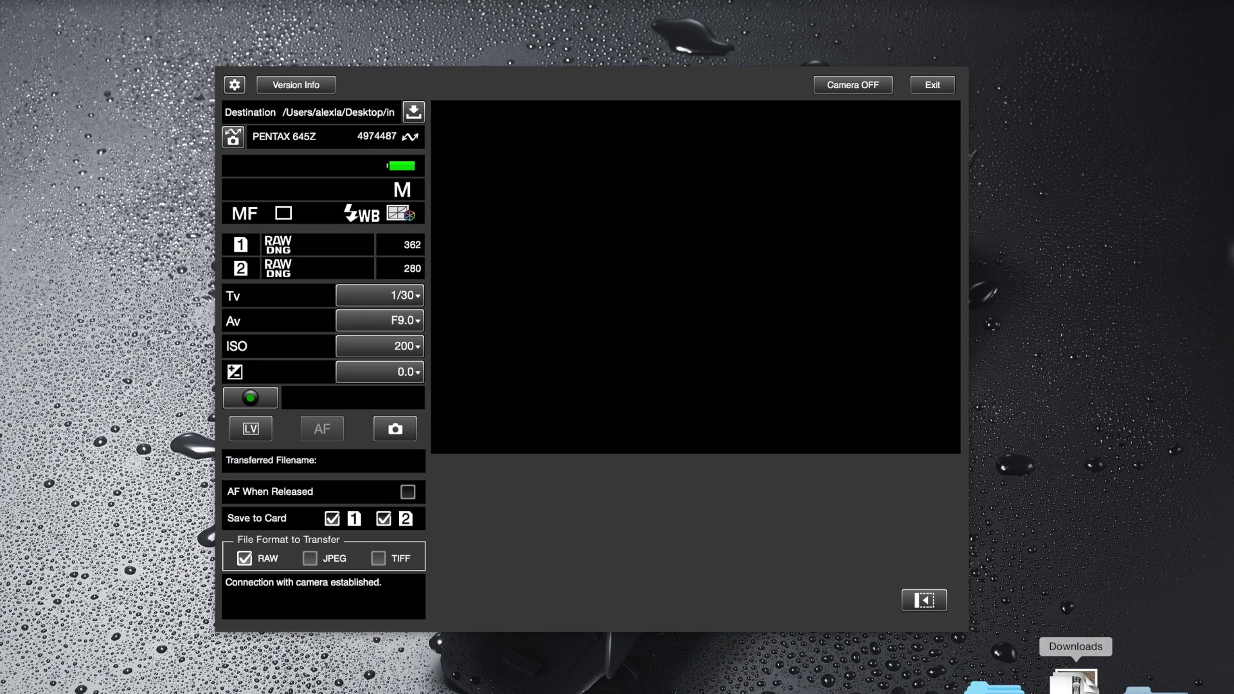
Restore Lightroom and review File > Auto Import Settings, cancelling without changes
{"action": "left_click", "coordinate": [1086, 682]}
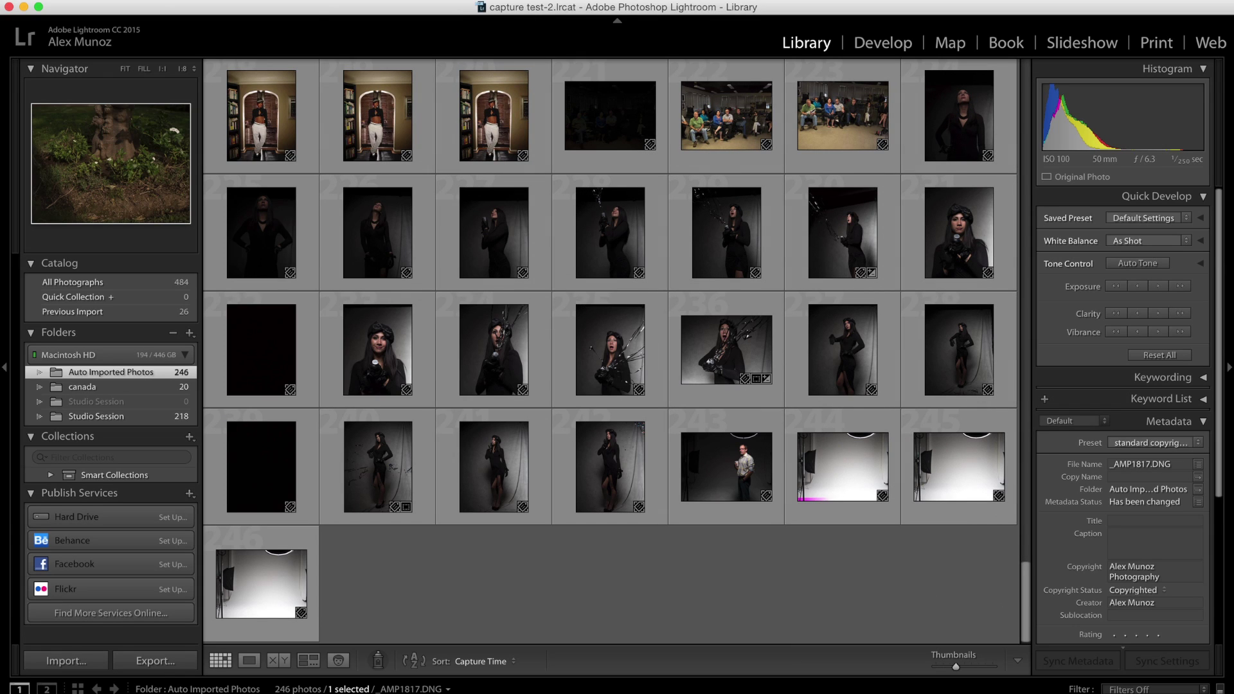
{"action": "left_click", "coordinate": [112, 6]}
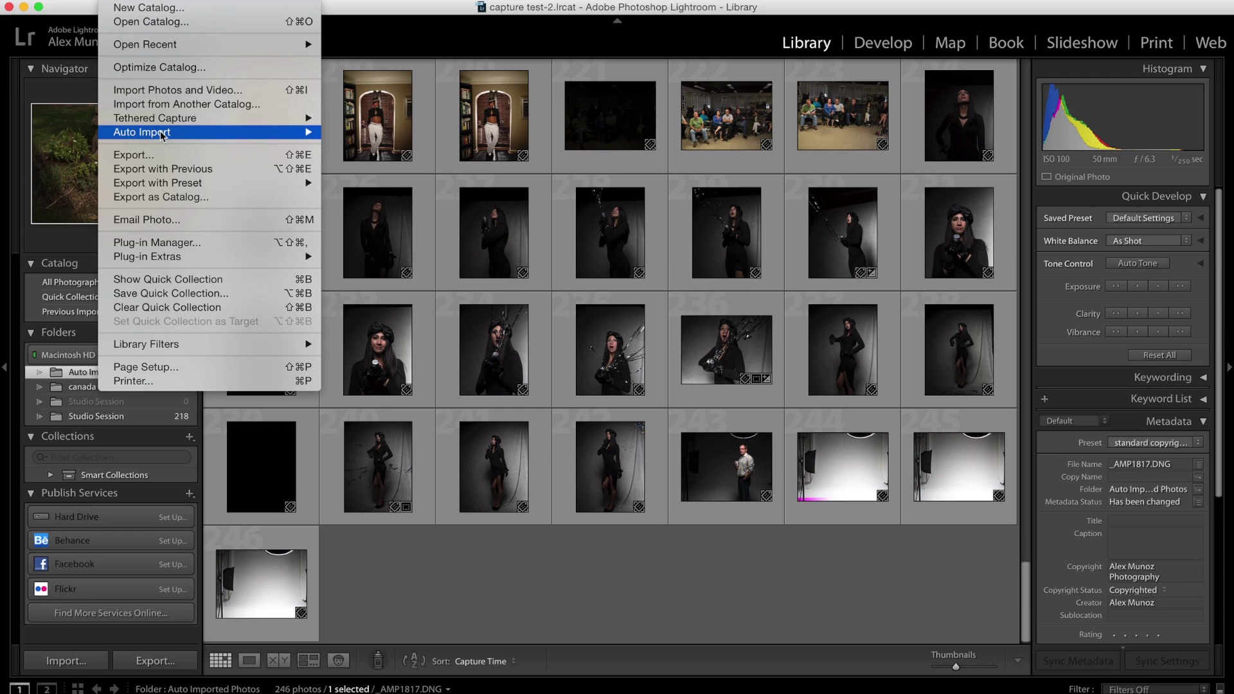
{"action": "mouse_move", "coordinate": [161, 133]}
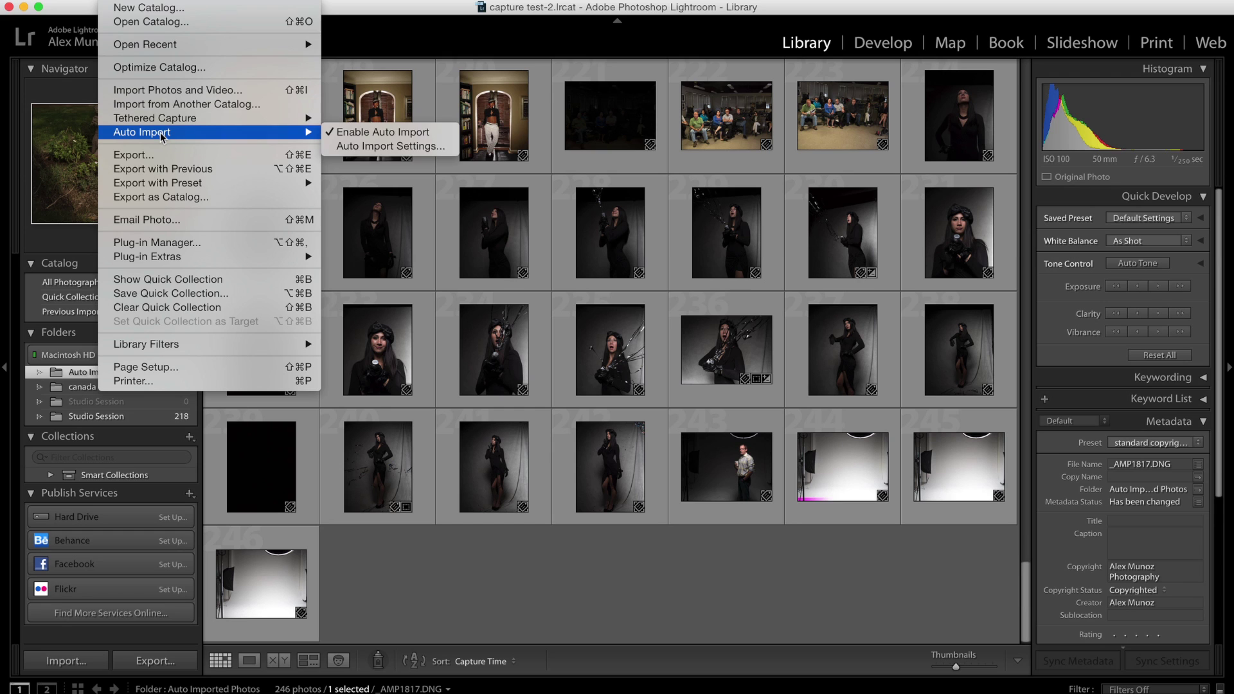
{"action": "left_click", "coordinate": [415, 147]}
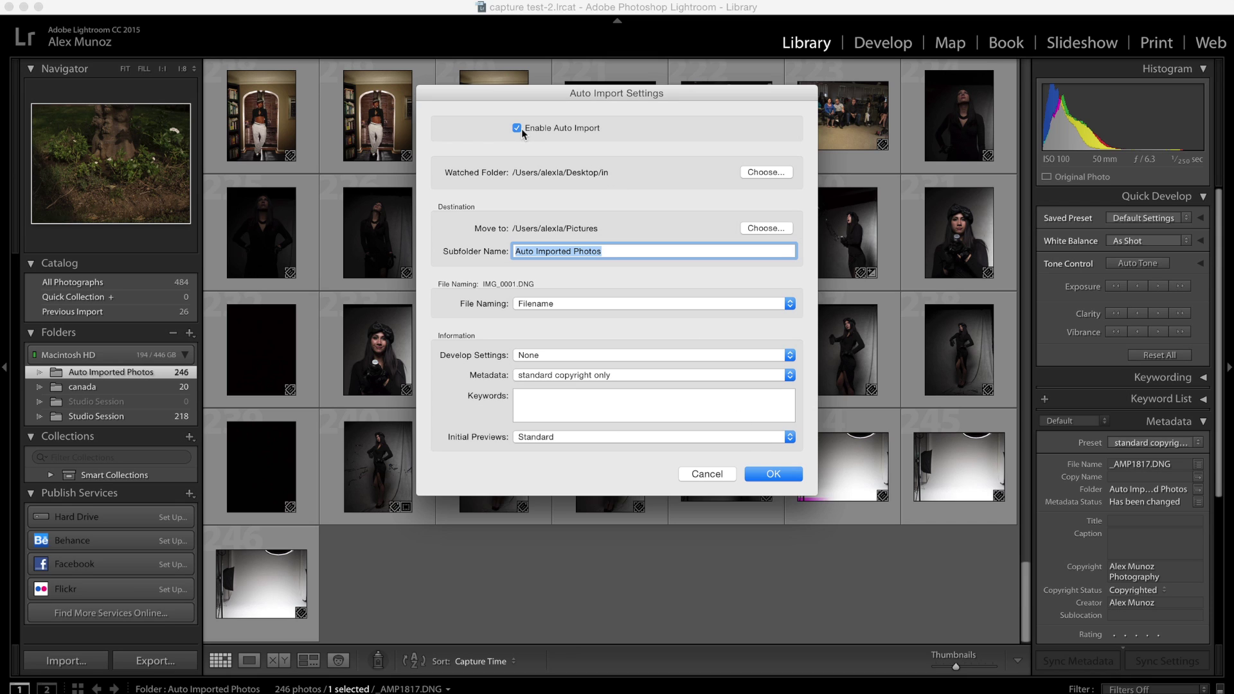
{"action": "left_click", "coordinate": [706, 474]}
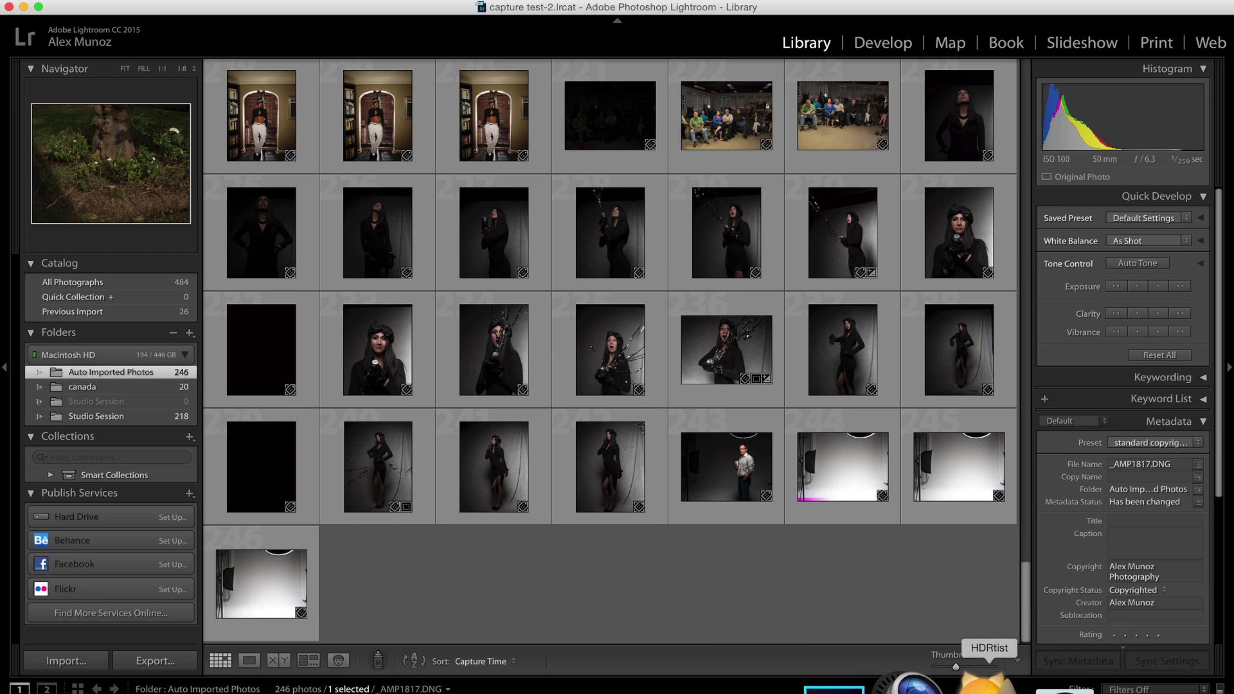
{"action": "left_click", "coordinate": [791, 682]}
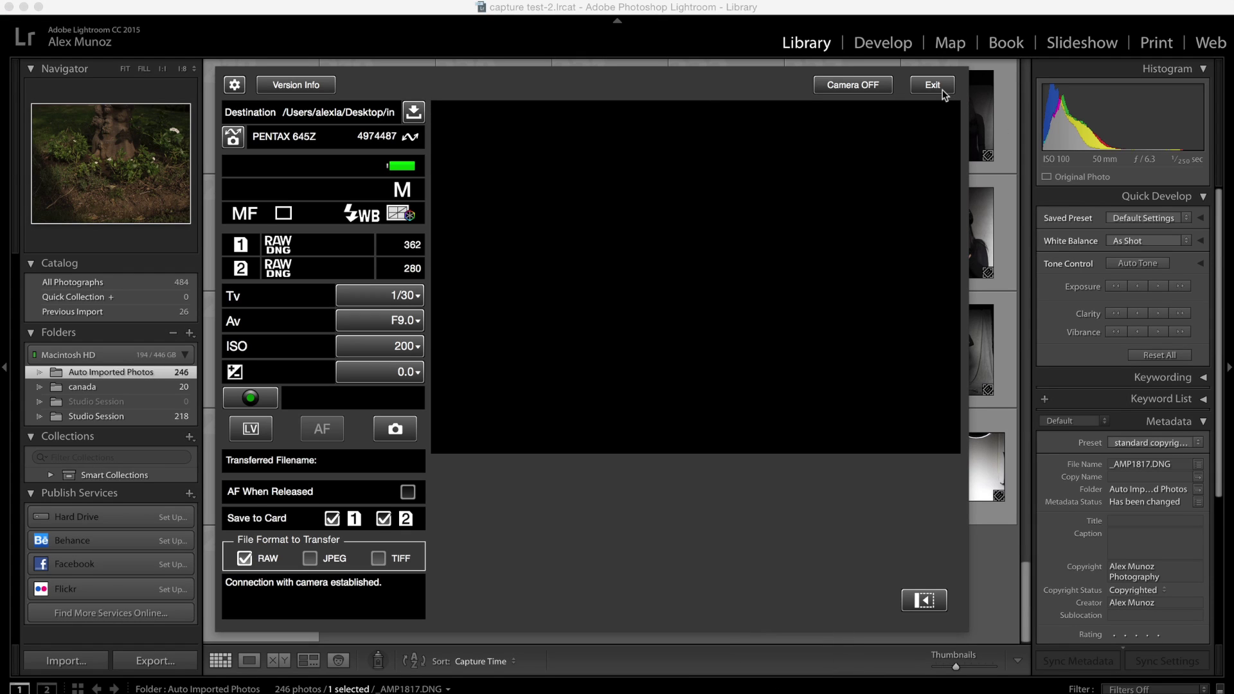
{"action": "key", "text": "super+Tab"}
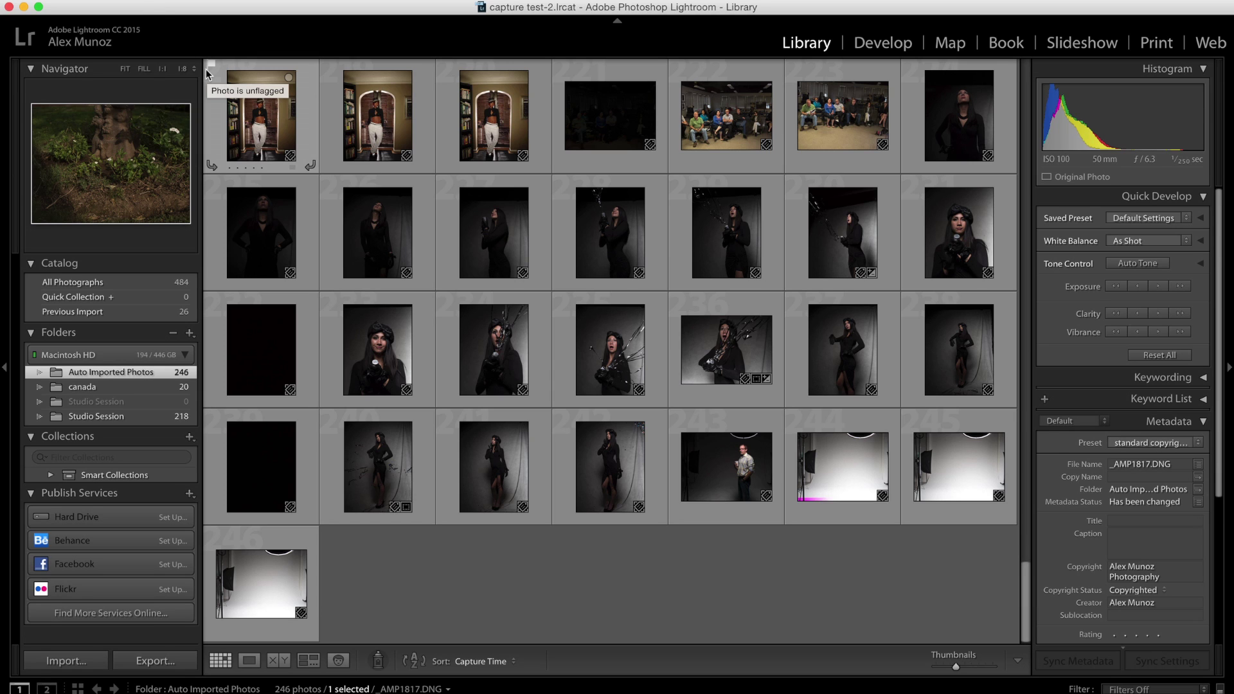
Start tethered capture with session name 'tutorial' and the Session Name - Sequence naming template
{"action": "left_click", "coordinate": [113, 0]}
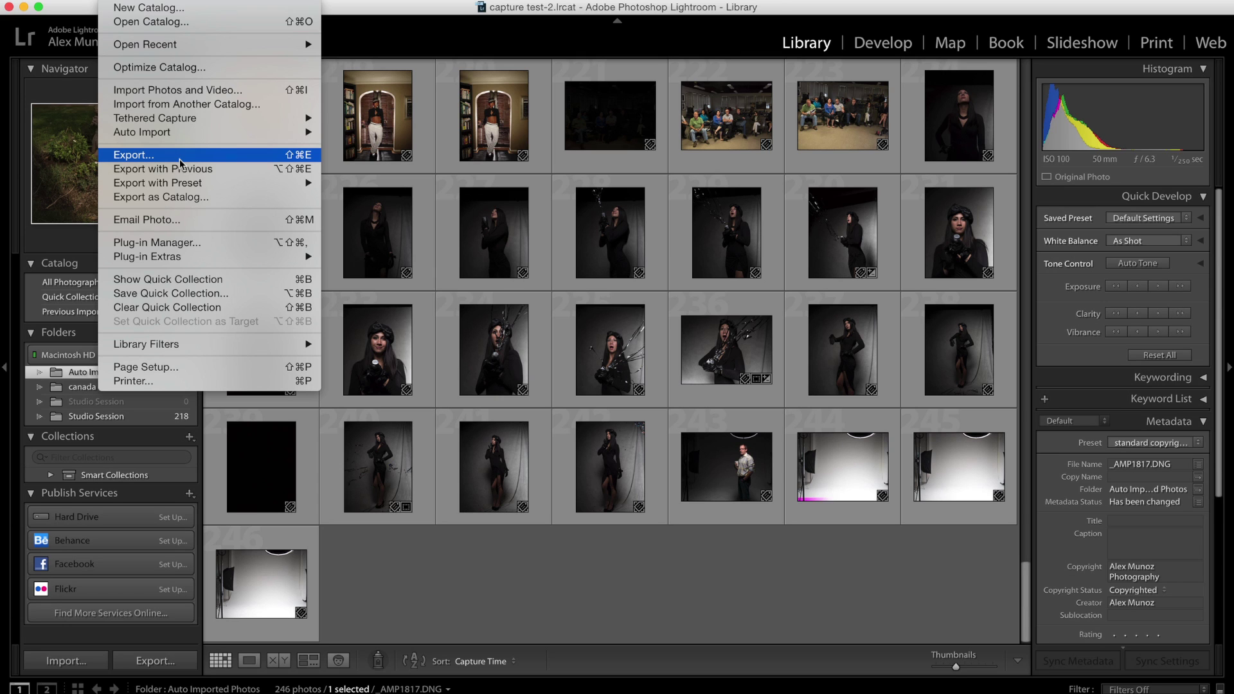
{"action": "mouse_move", "coordinate": [206, 118]}
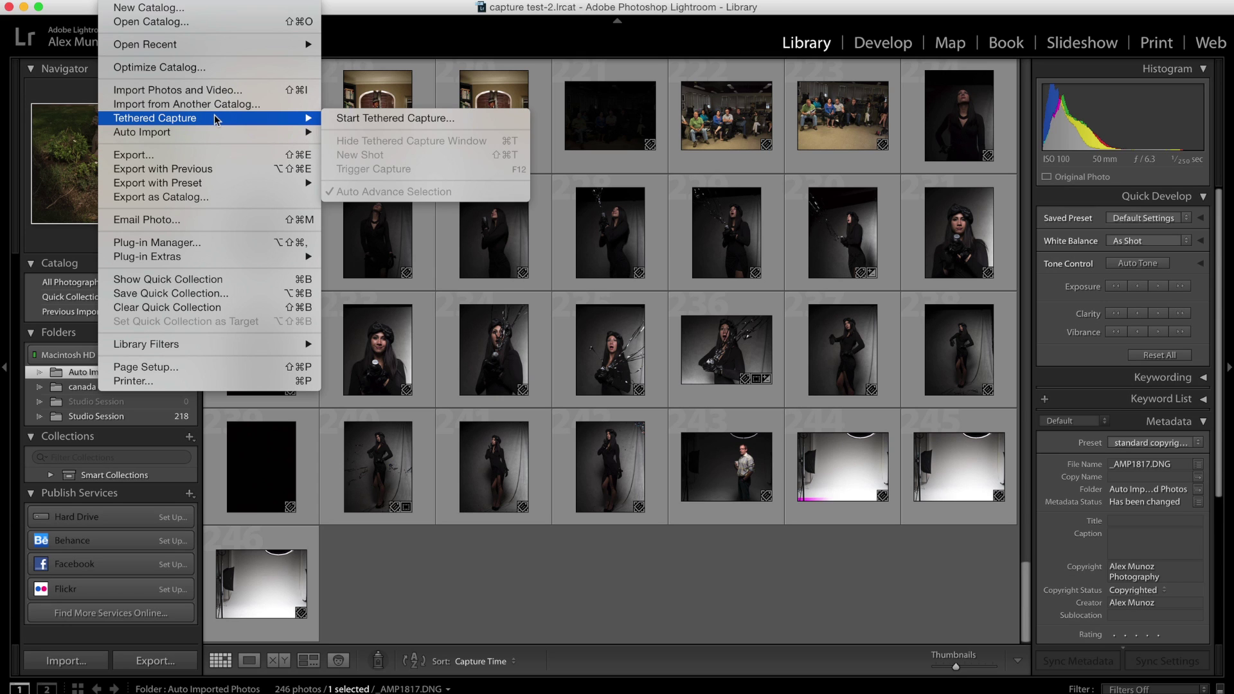
{"action": "left_click", "coordinate": [363, 118]}
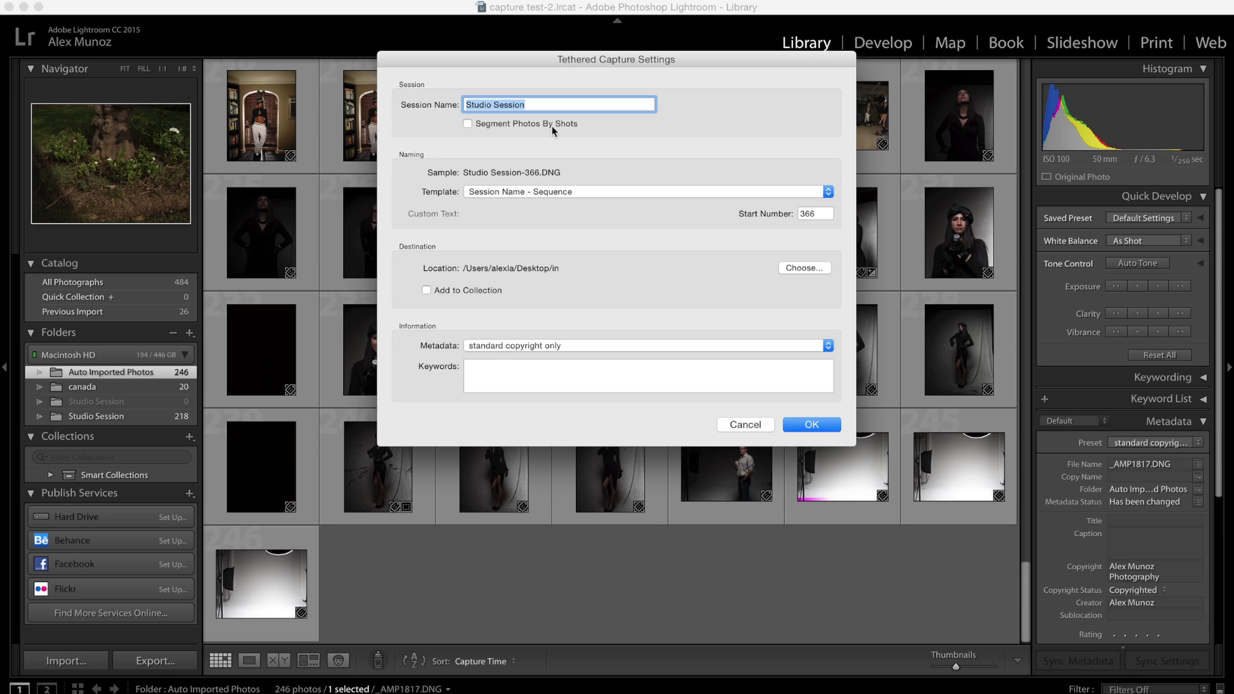
{"action": "type", "text": "tutorial"}
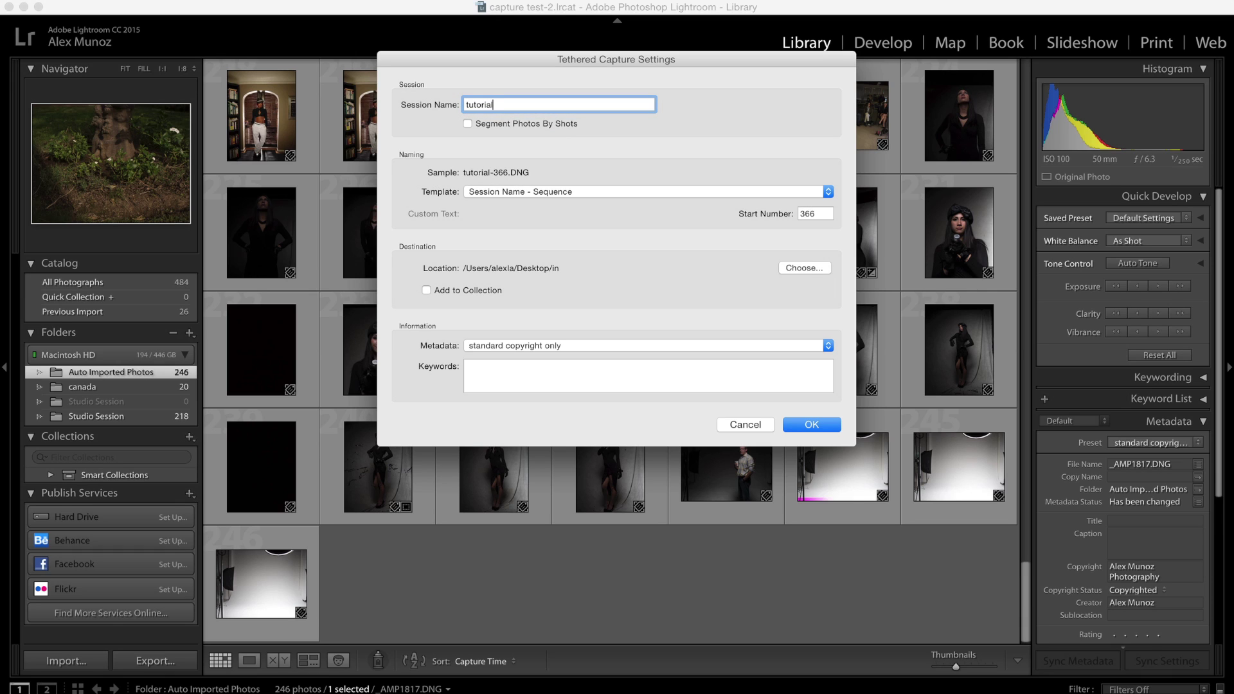
{"action": "key", "text": "BackSpace"}
{"action": "key", "text": "BackSpace"}
{"action": "key", "text": "BackSpace"}
{"action": "key", "text": "BackSpace"}
{"action": "key", "text": "BackSpace"}
{"action": "key", "text": "BackSpace"}
{"action": "key", "text": "BackSpace"}
{"action": "key", "text": "BackSpace"}
{"action": "type", "text": "utorial"}
{"action": "left_click", "coordinate": [535, 195]}
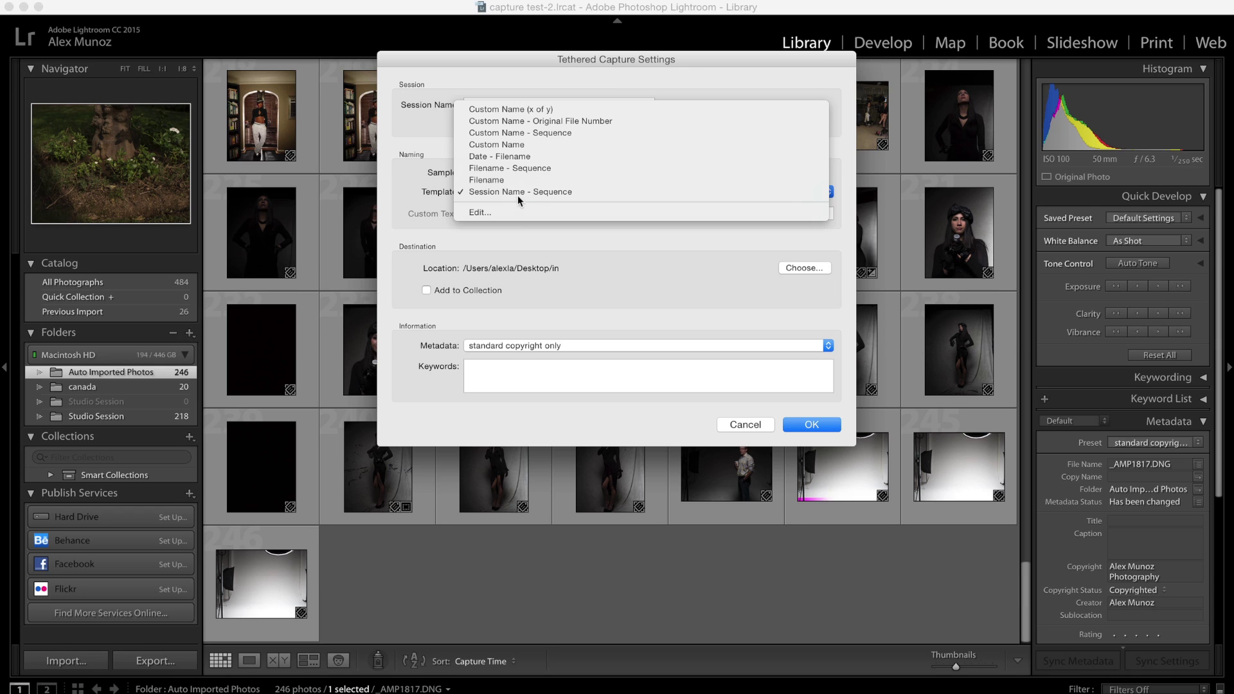
{"action": "left_click", "coordinate": [514, 191]}
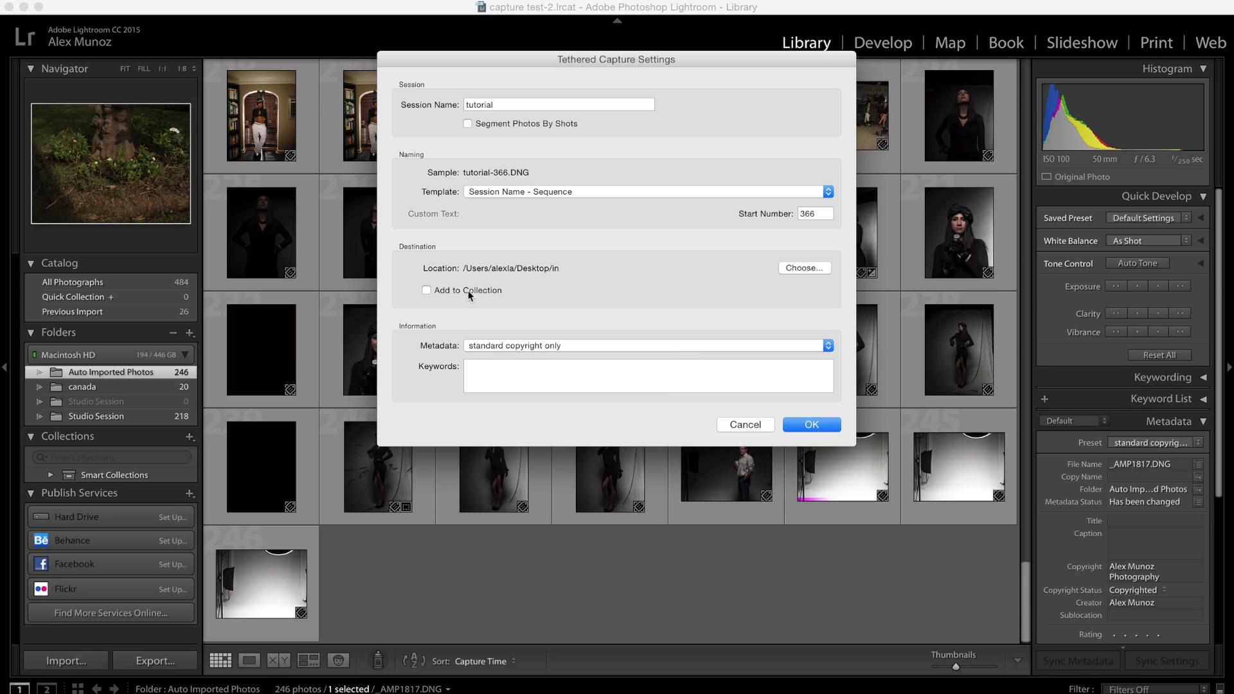
{"action": "left_click", "coordinate": [813, 426]}
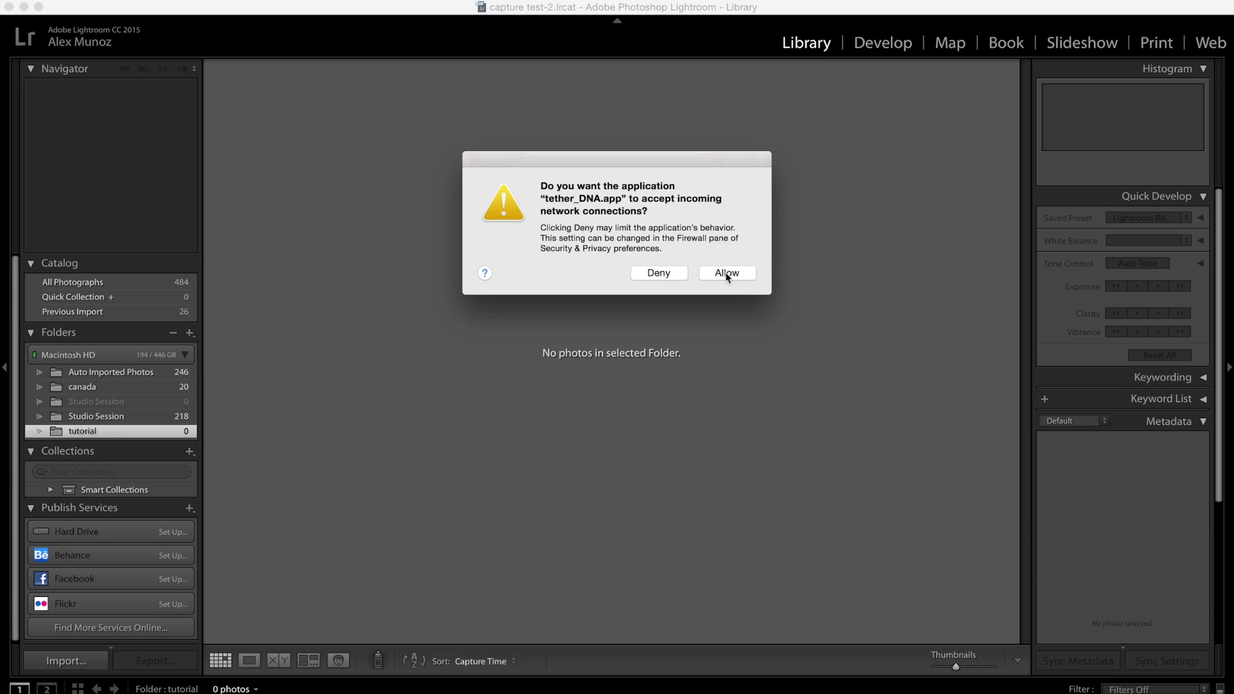
Allow tether_DNA.app to accept incoming network connections
{"action": "left_click", "coordinate": [726, 275]}
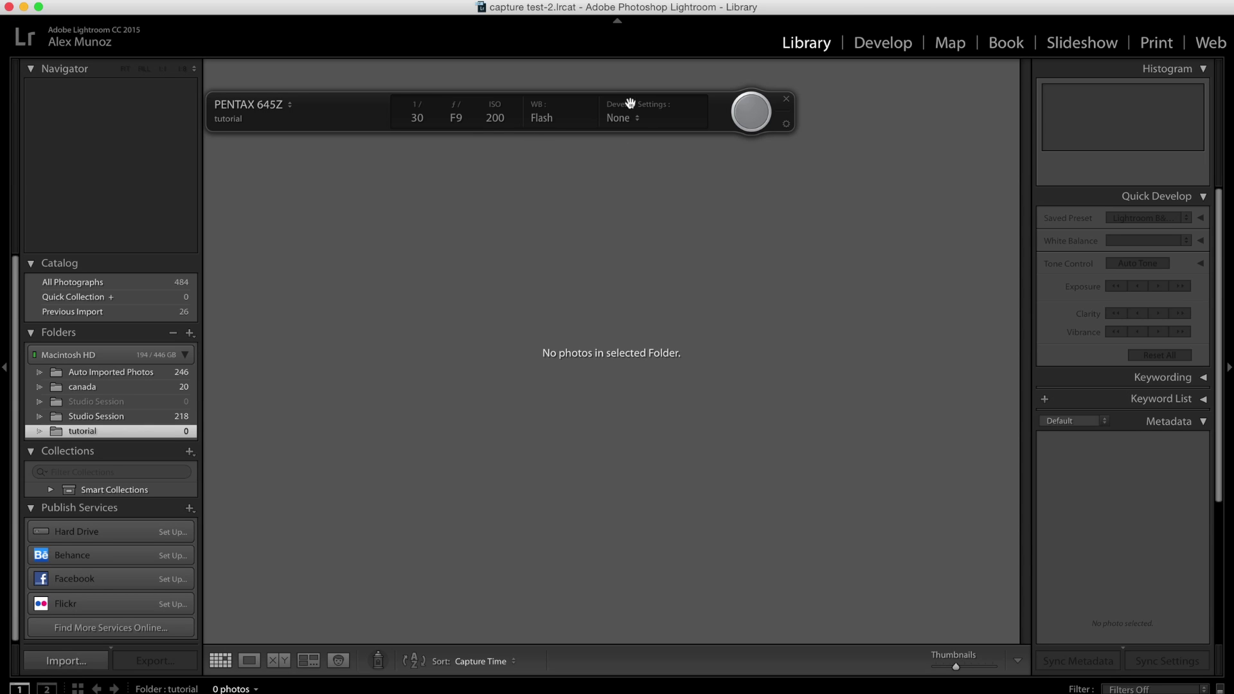
Move the tether bar to the top of the window and leave Develop Settings at None
{"action": "left_click_drag", "start_coordinate": [597, 101], "coordinate": [580, 29]}
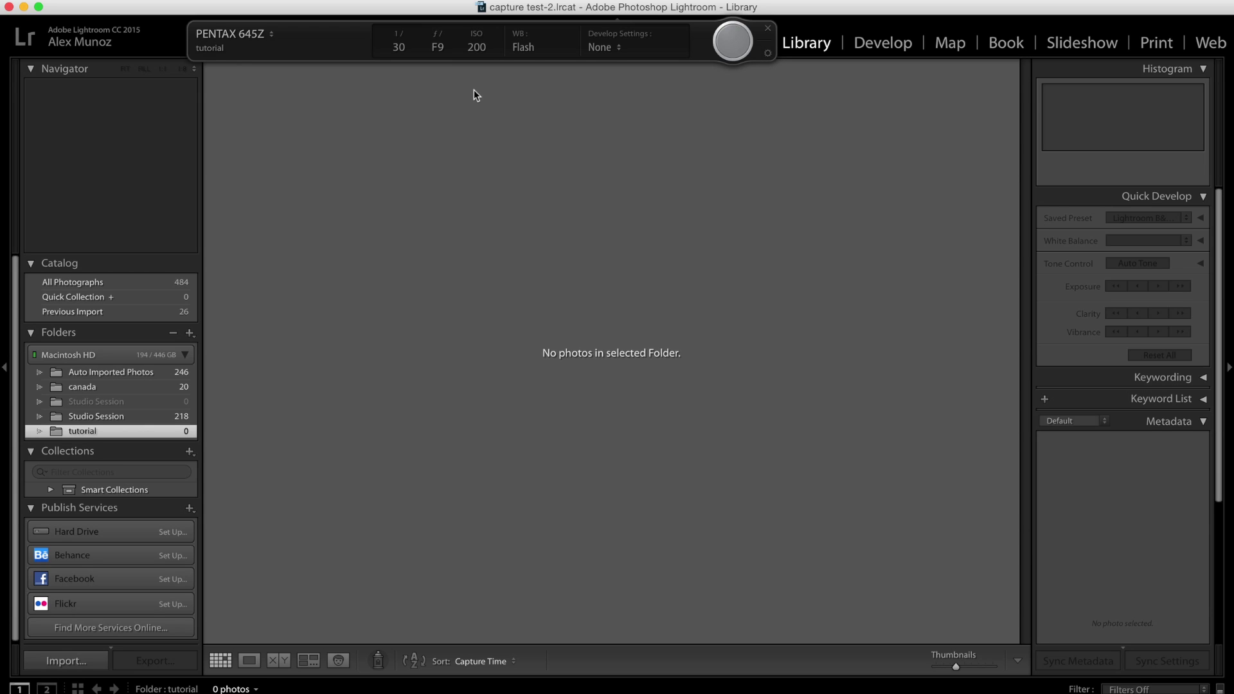
{"action": "left_click", "coordinate": [610, 48]}
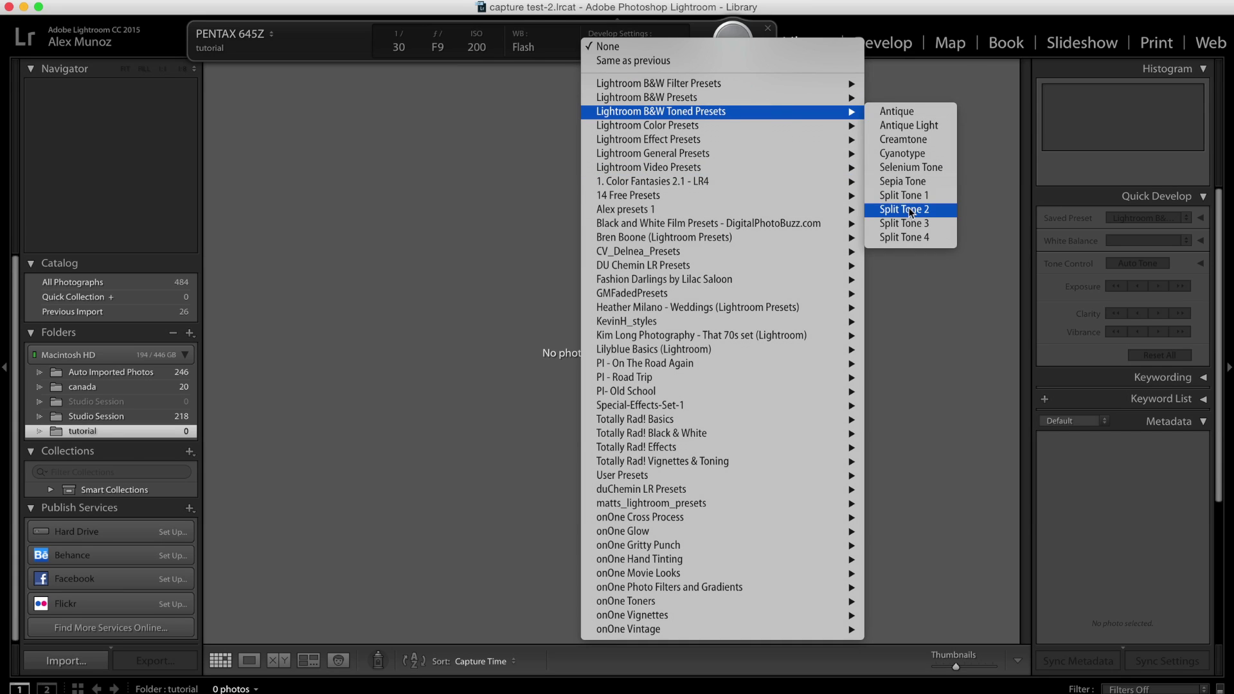
{"action": "left_click", "coordinate": [803, 23]}
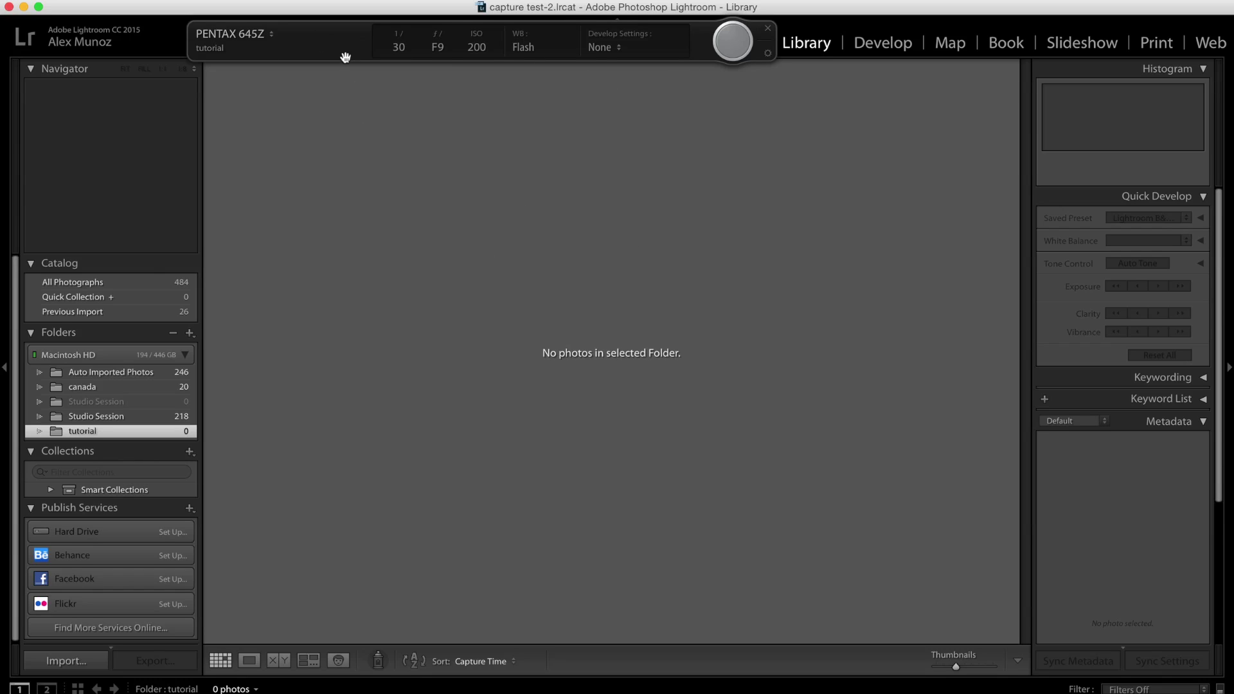
Nudge the tether capture bar slightly to the right
{"action": "left_click_drag", "start_coordinate": [400, 47], "coordinate": [403, 49]}
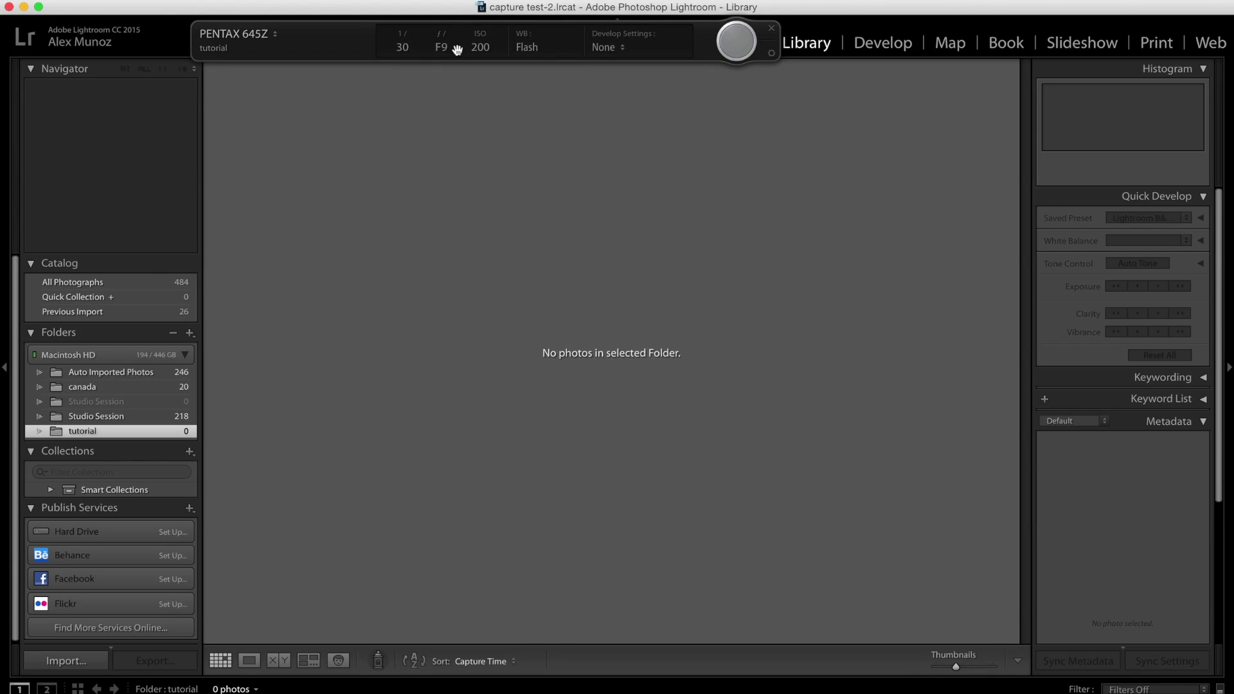